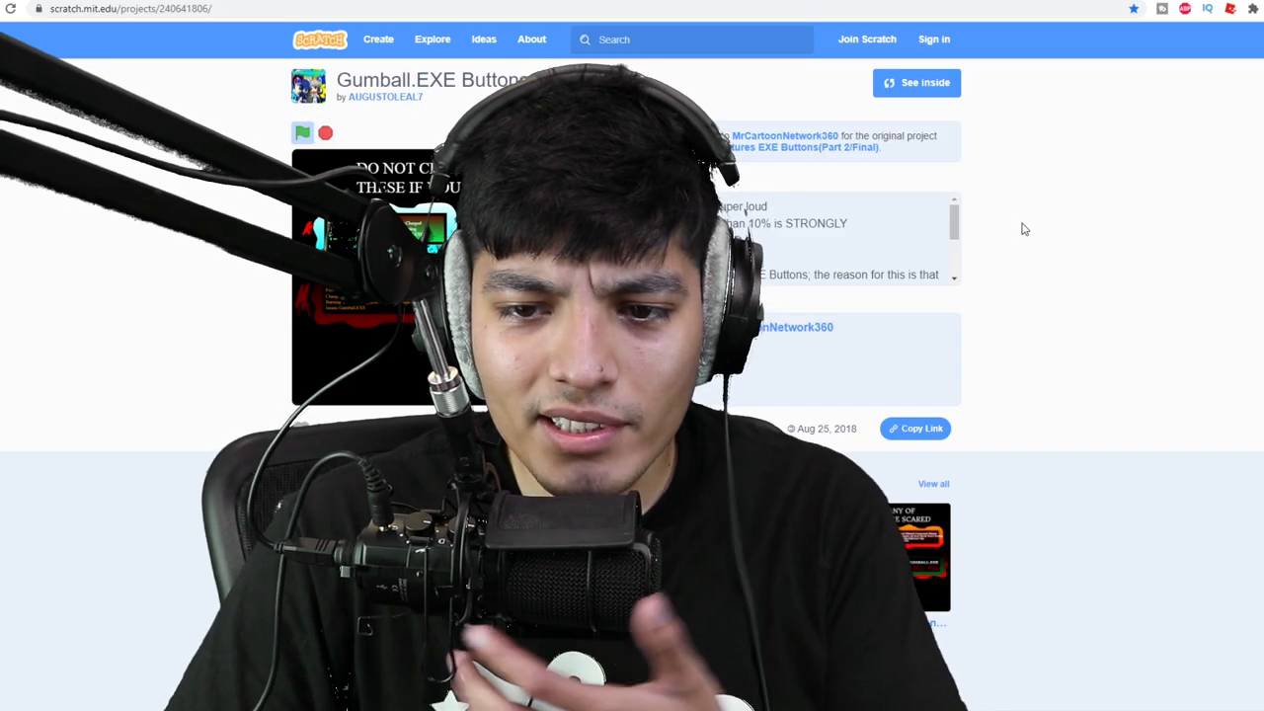
pyautogui.moveTo(954, 229); pyautogui.dragTo(958, 244)
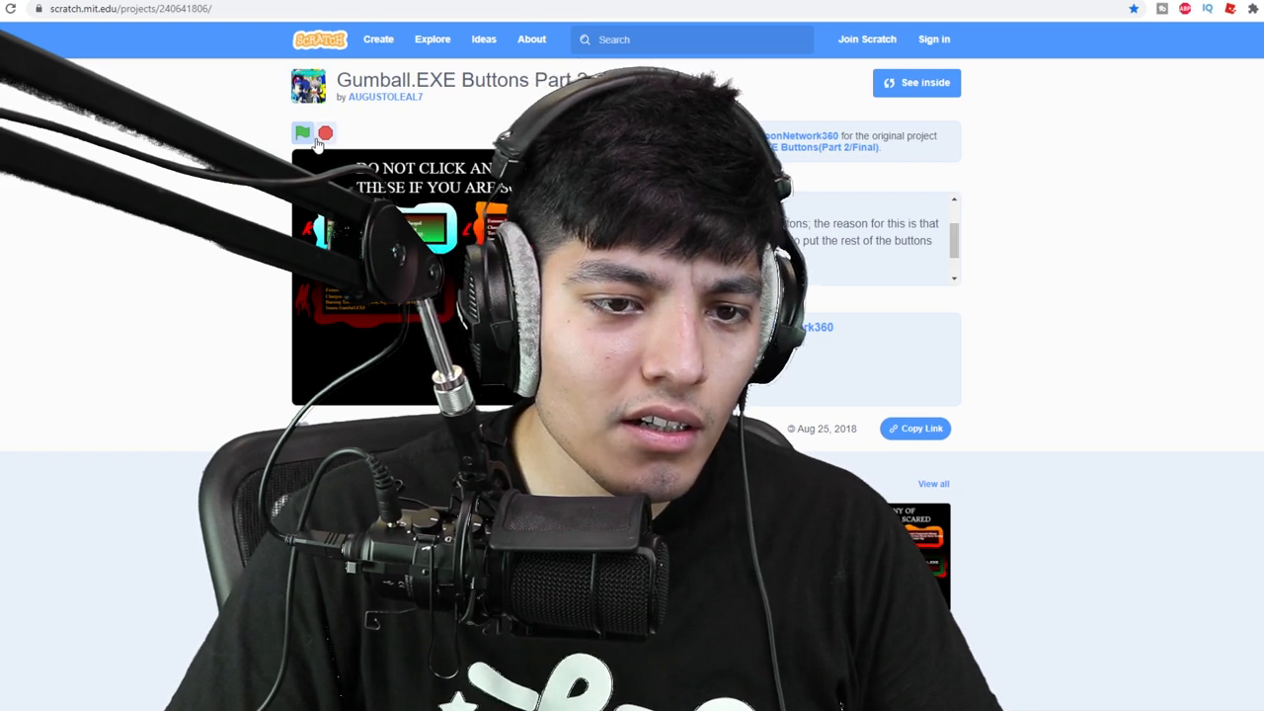
# Step: Run the Gumball.EXE Buttons project with the green flag, reaching its dark red opening stage
pyautogui.click(302, 133)
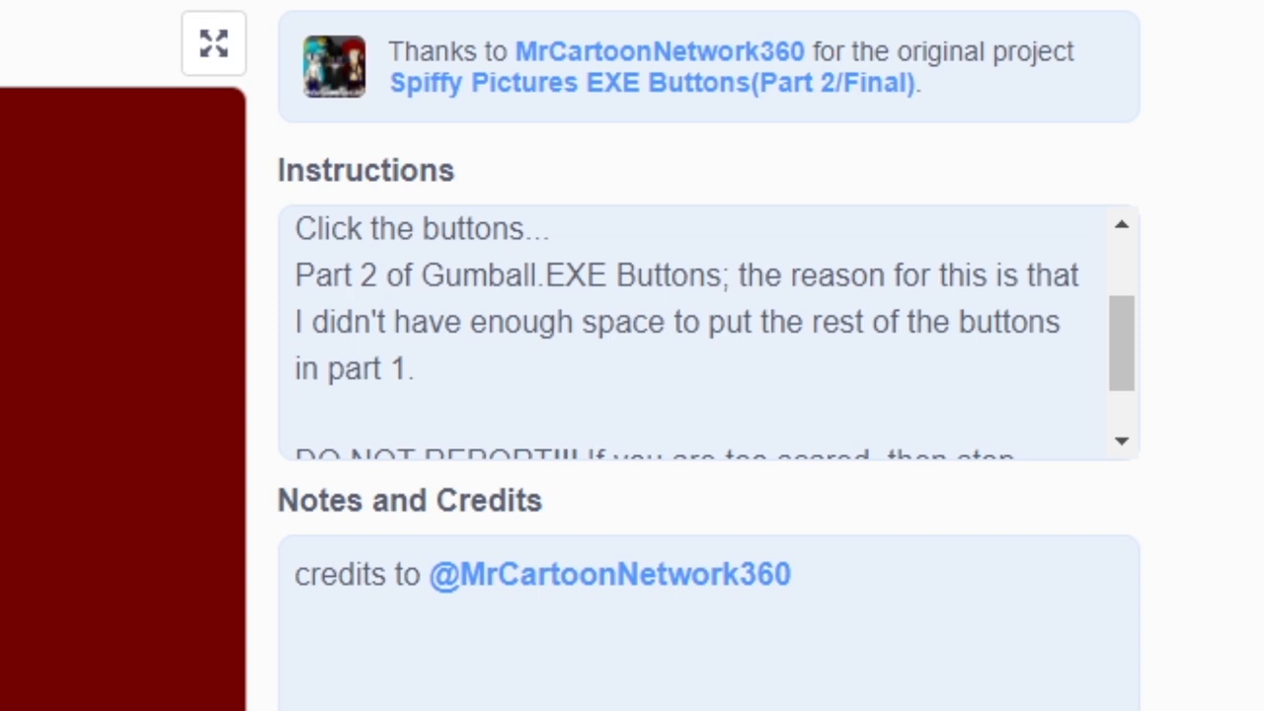
pyautogui.moveTo(1125, 296); pyautogui.dragTo(1121, 354)
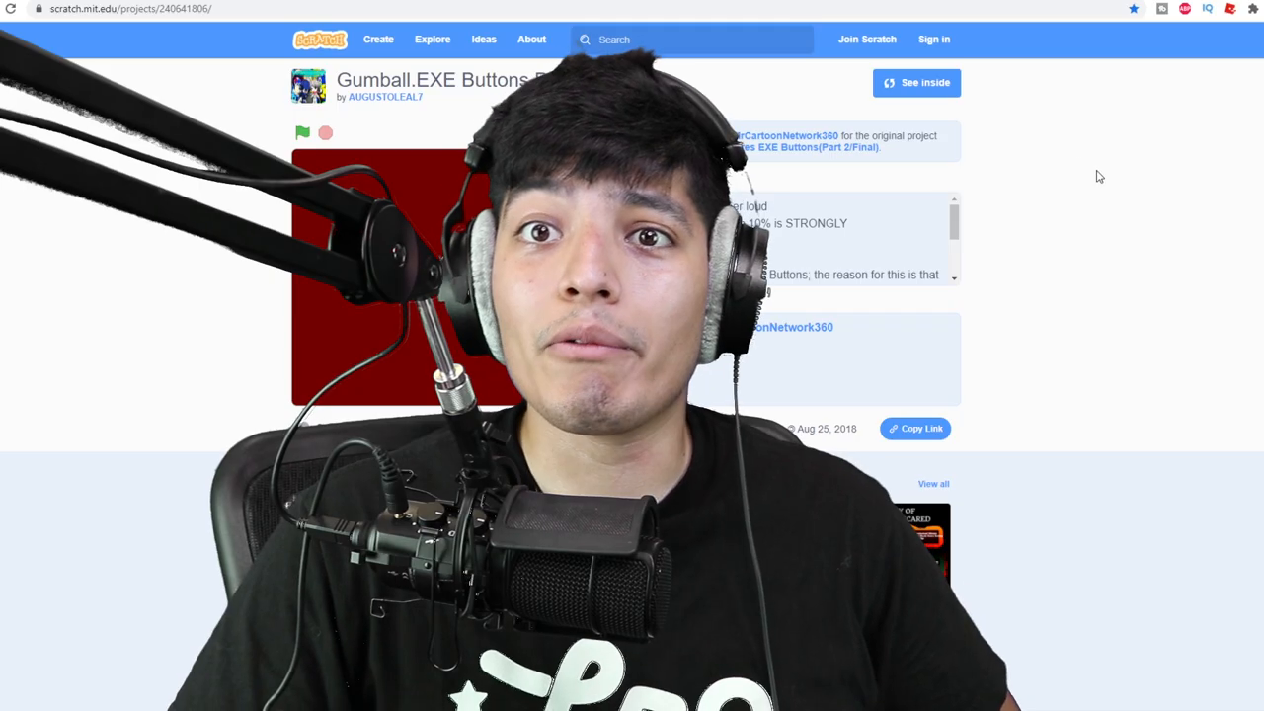